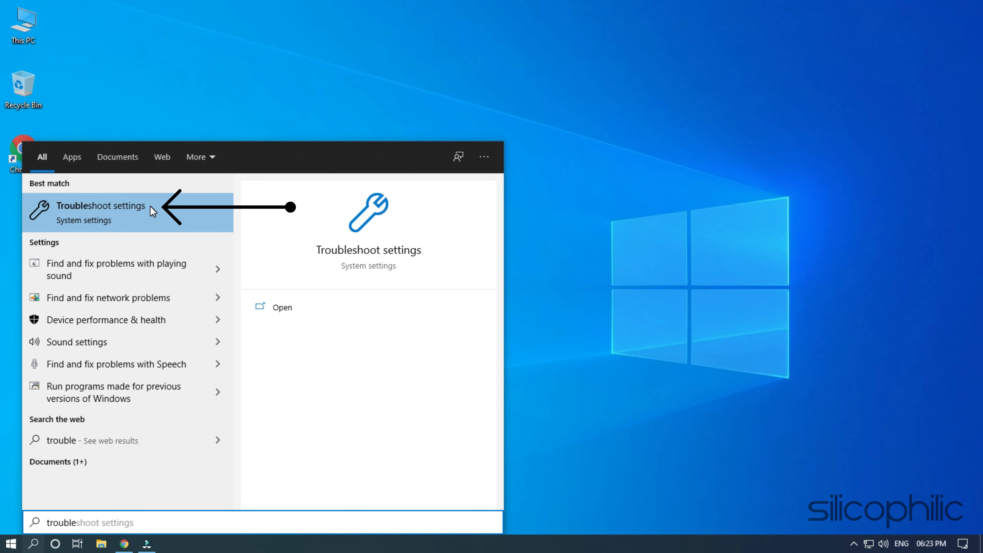
Open the additional troubleshooters in Troubleshoot settings and run Recording Audio on the current default Realtek microphone, closing it when finished.
click(150, 206)
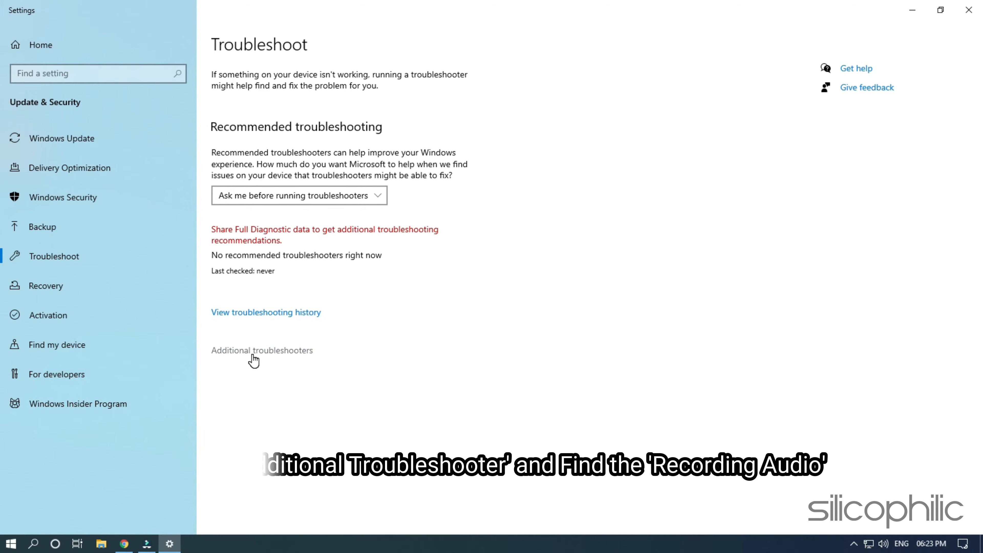
click(253, 355)
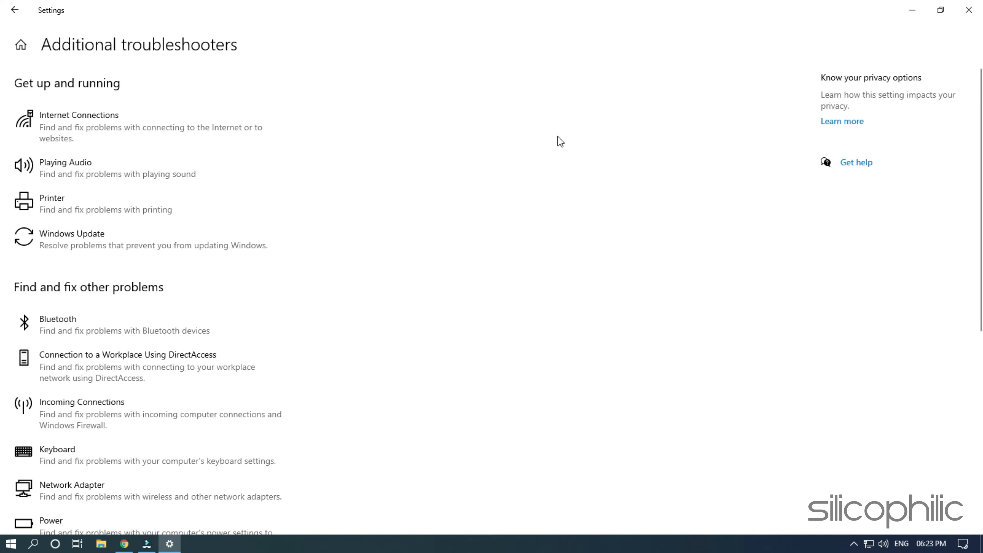
scroll(505, 193, down, 8)
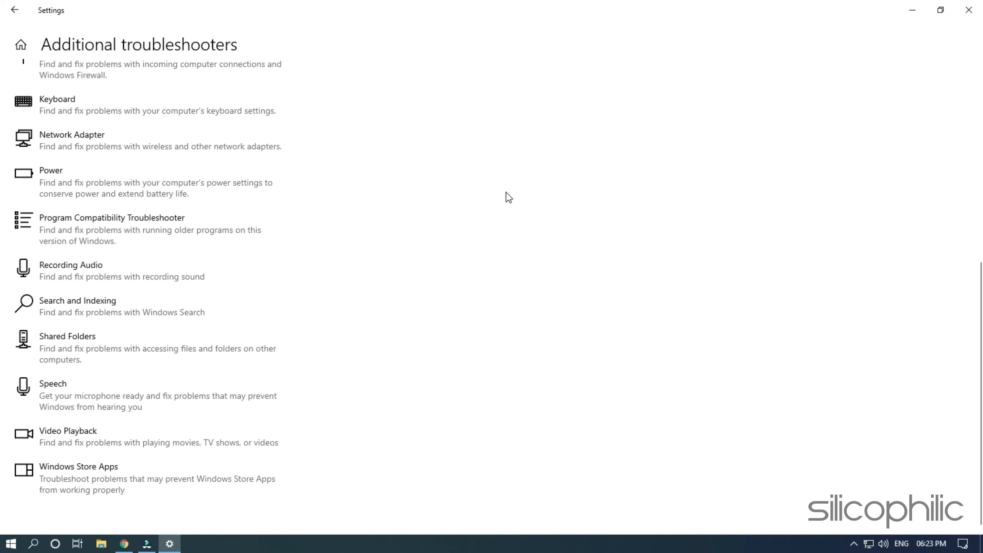
click(58, 270)
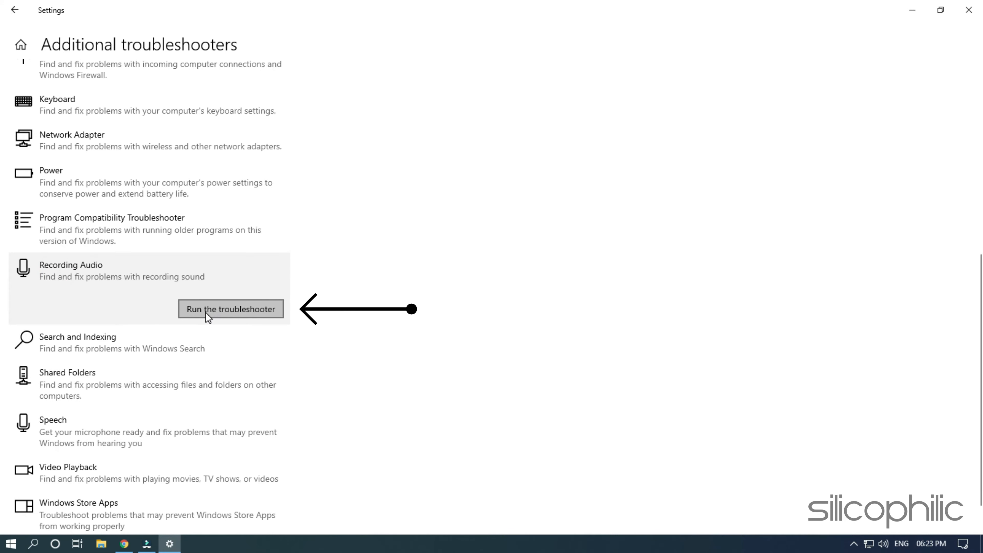
click(206, 313)
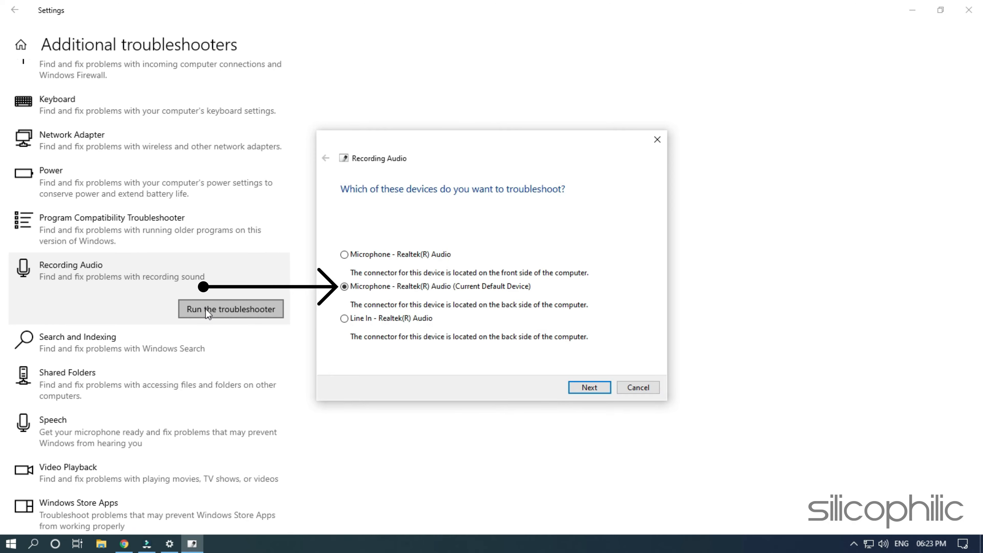
click(589, 388)
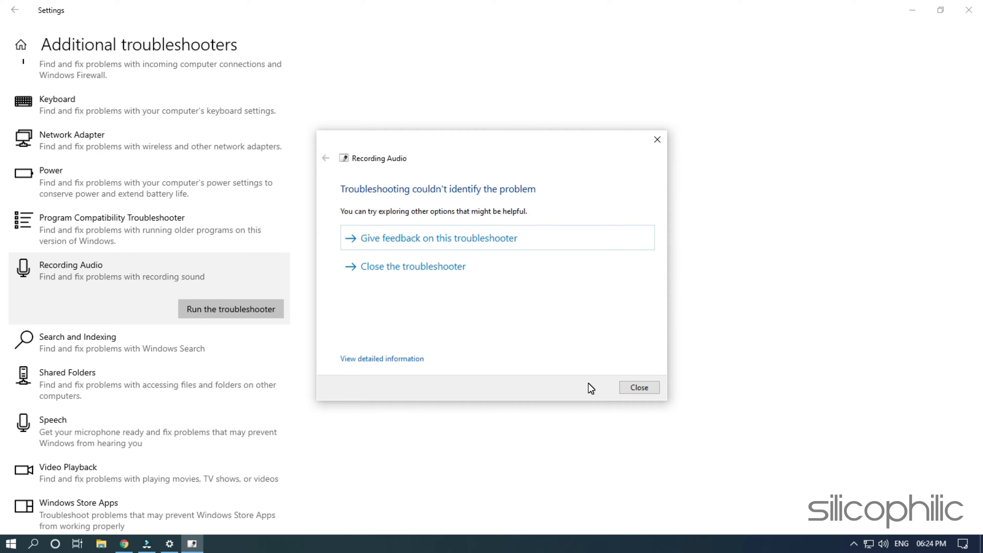
click(639, 388)
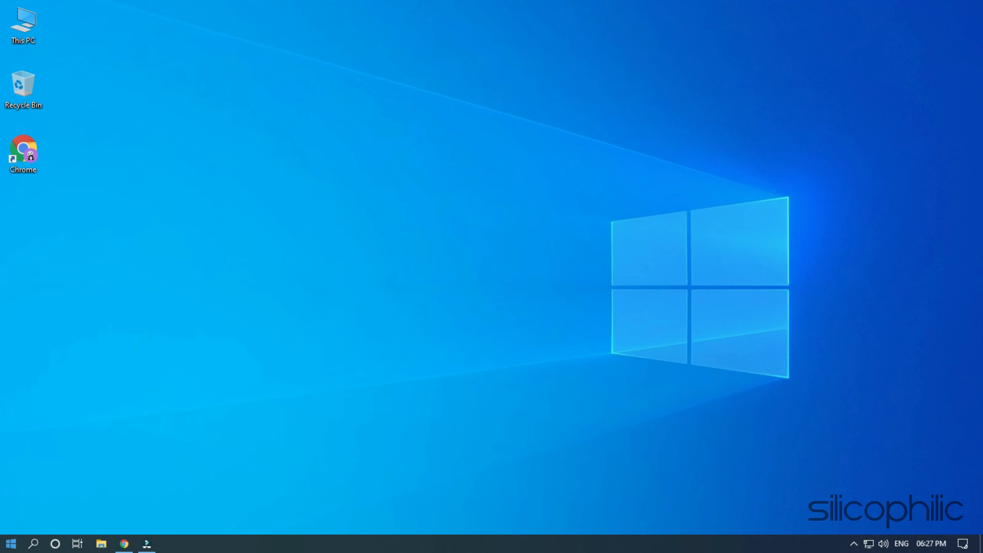
Open Control Panel's Sound settings and display the list of recording devices.
click(33, 543)
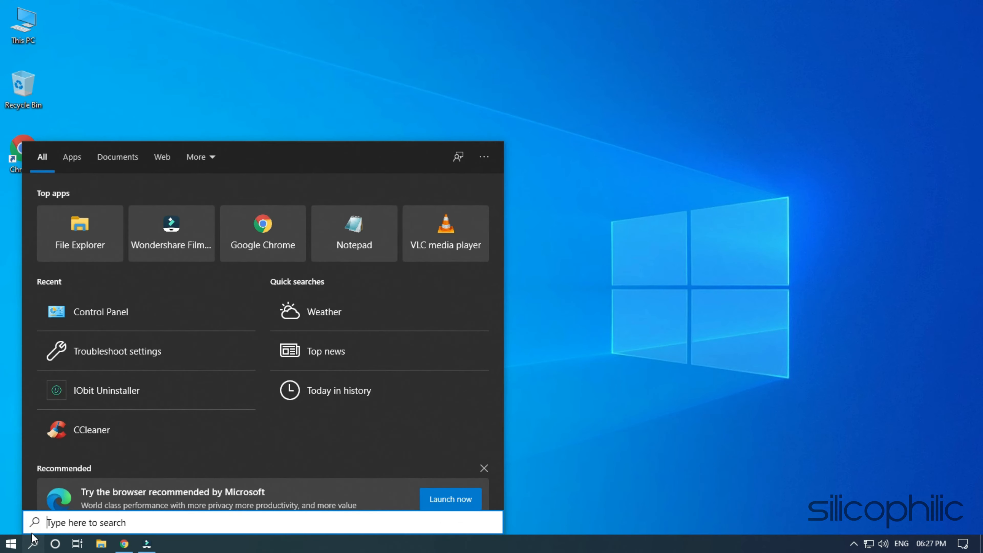
text(control)
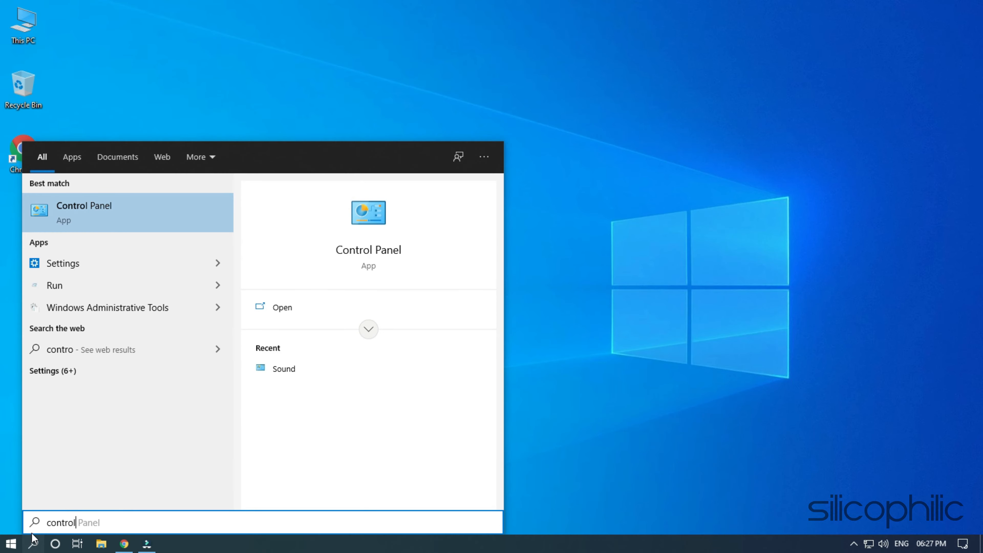
click(132, 208)
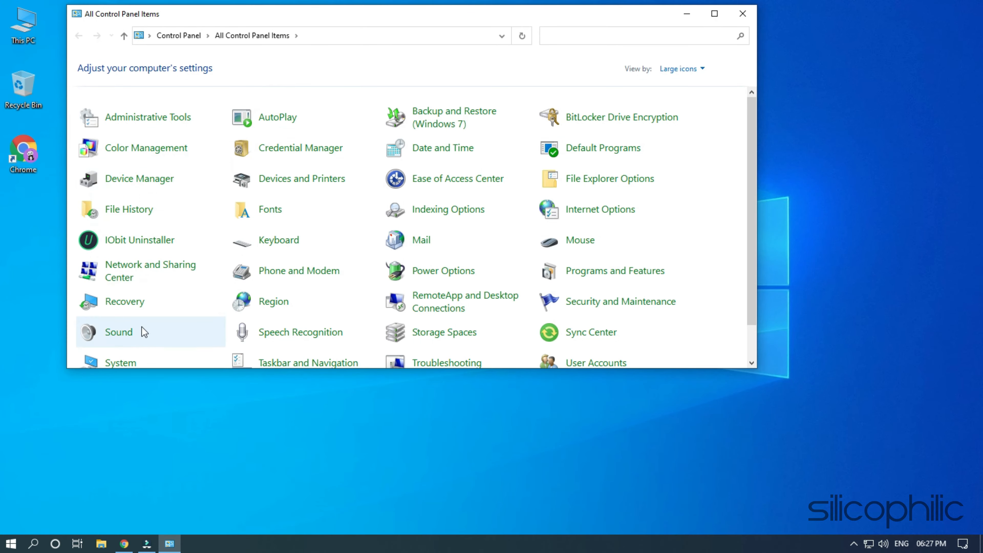
scroll(143, 325, down, 1)
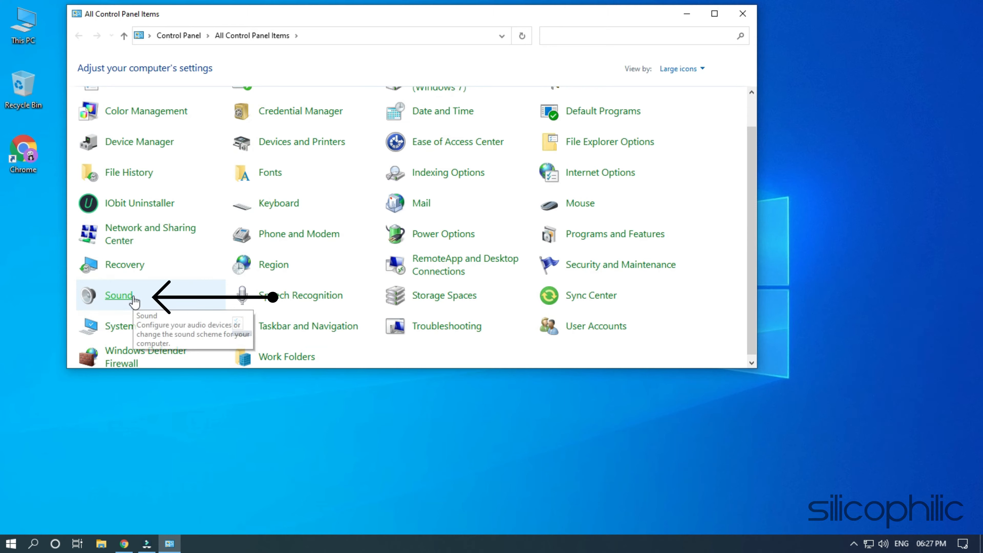
click(116, 297)
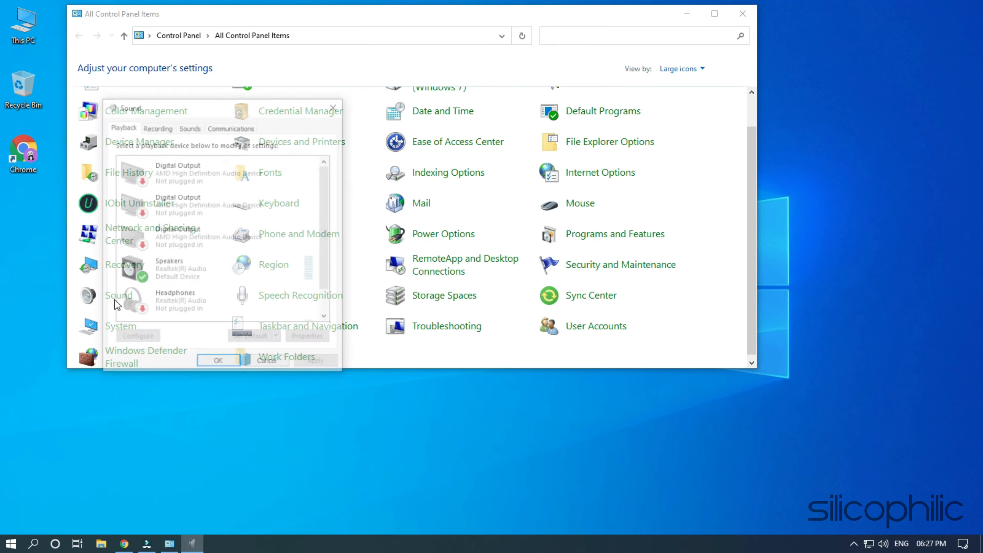
drag(212, 111, 280, 29)
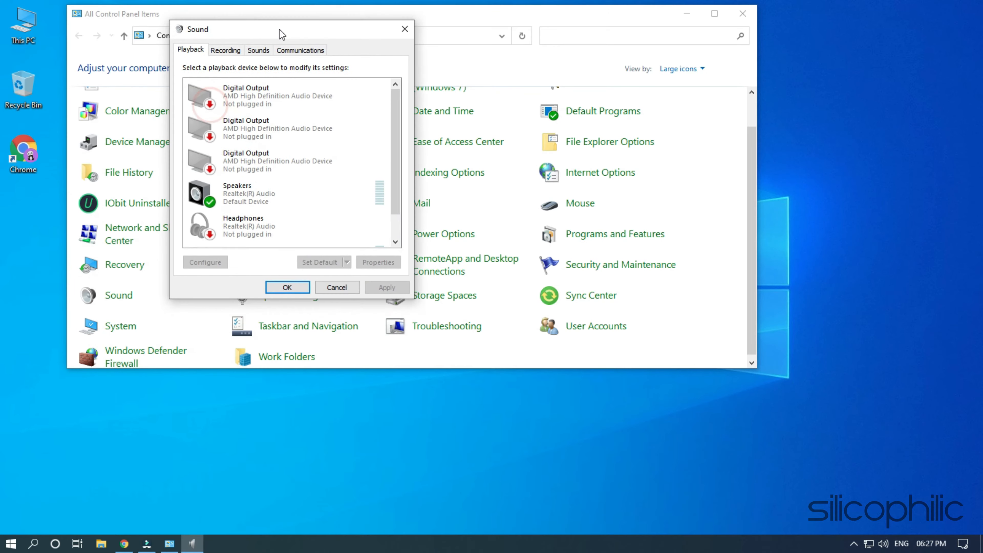
click(221, 55)
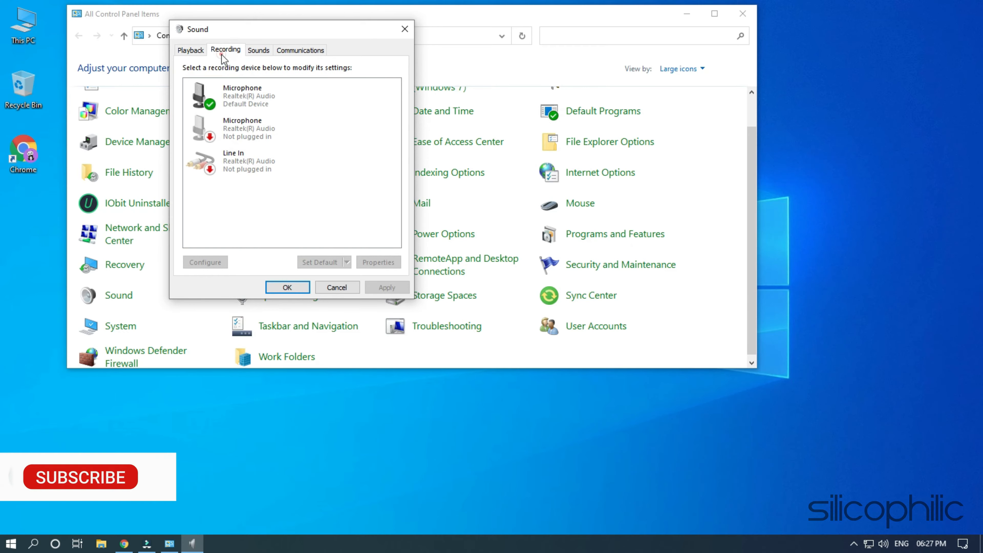
Disable applications taking exclusive control of the default Realtek microphone, apply the change and close the Sound settings.
double_click(295, 95)
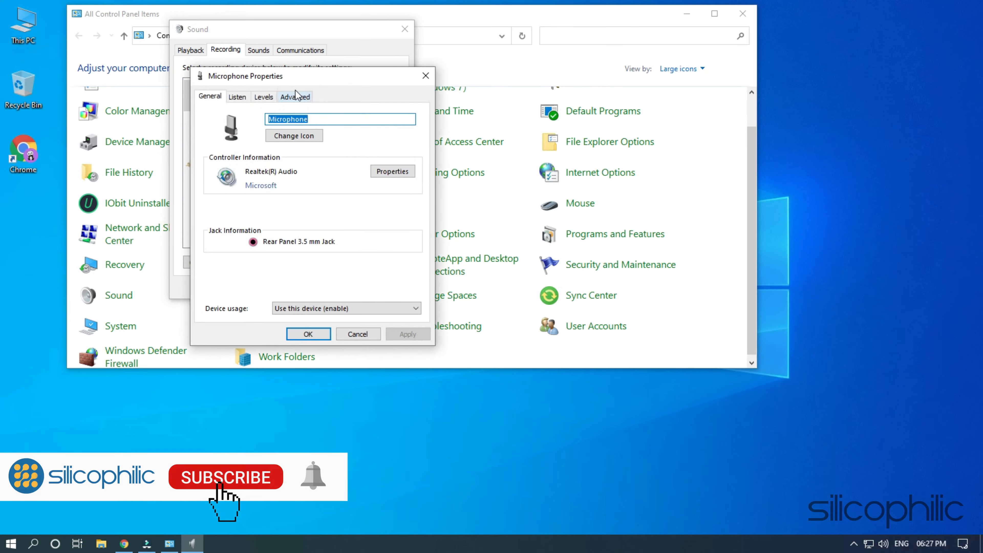
drag(319, 72, 455, 26)
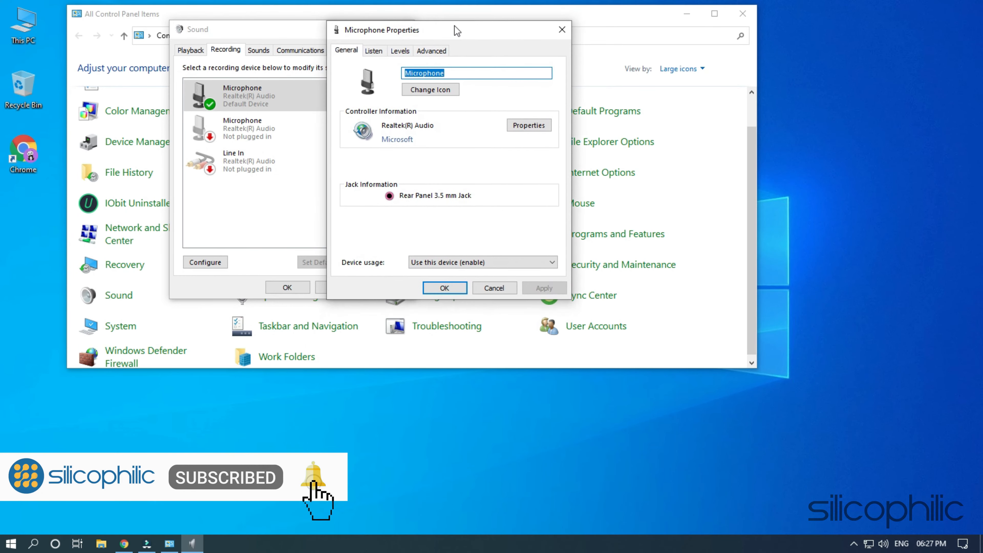
click(419, 55)
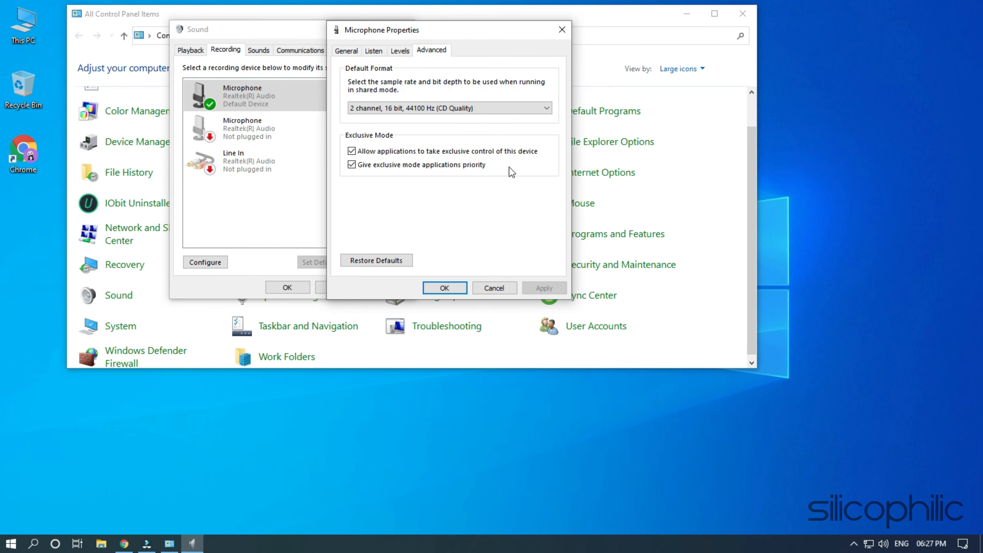
click(352, 152)
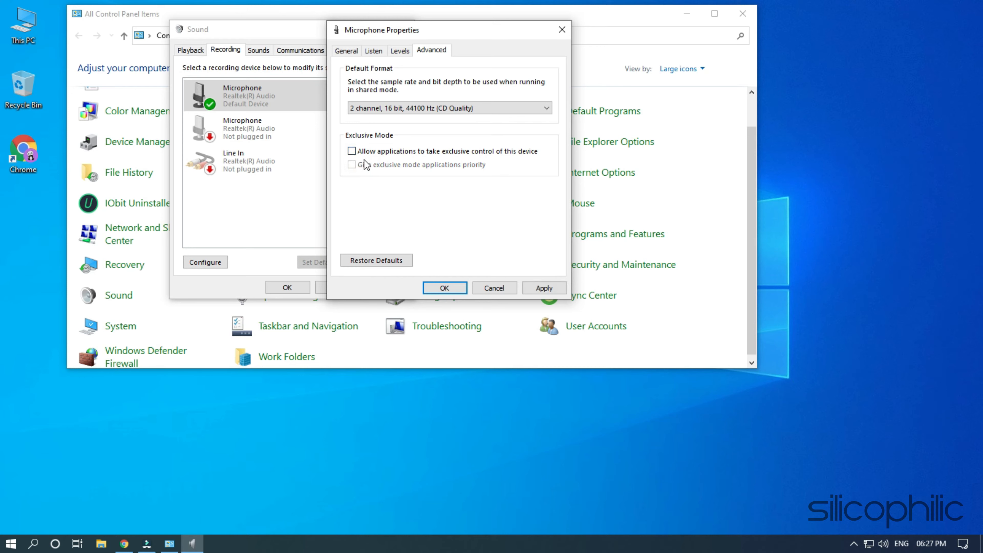
click(540, 287)
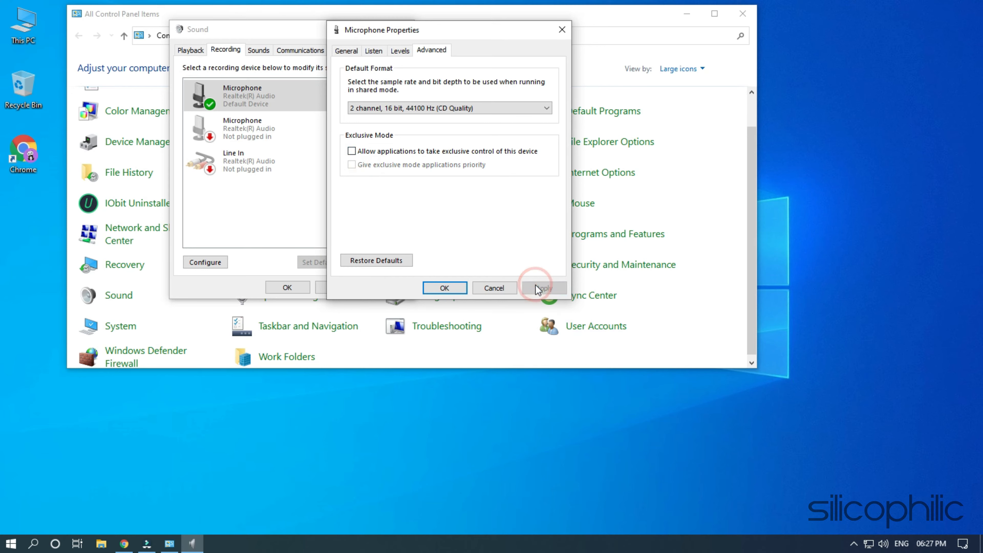
click(445, 288)
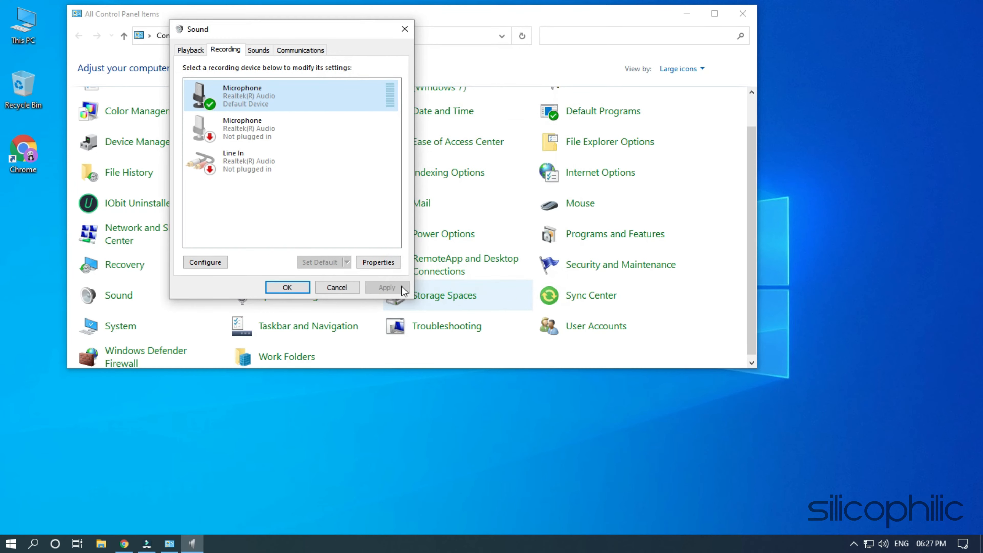
click(287, 288)
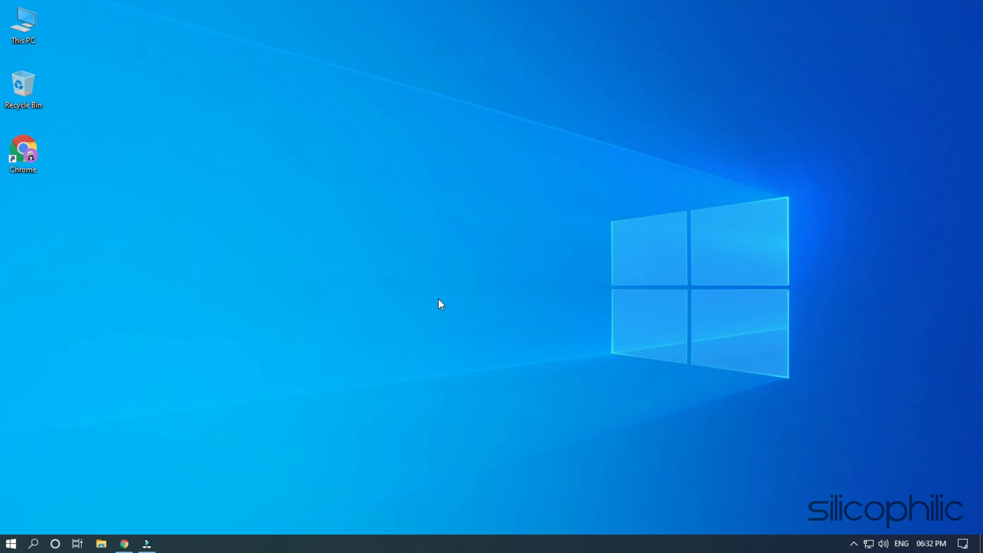
Open Device Manager and expand the Sound, video and game controllers category.
right_click(10, 545)
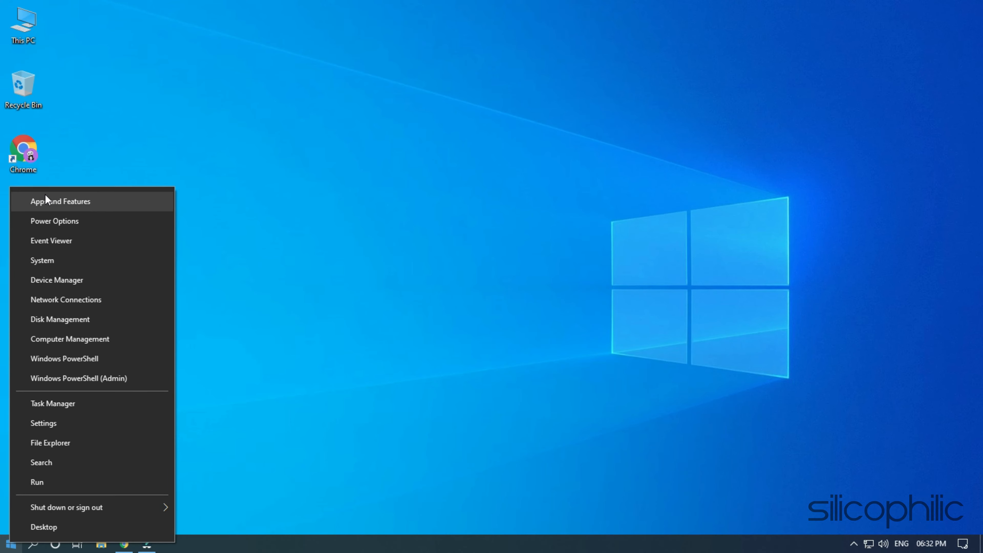
click(97, 282)
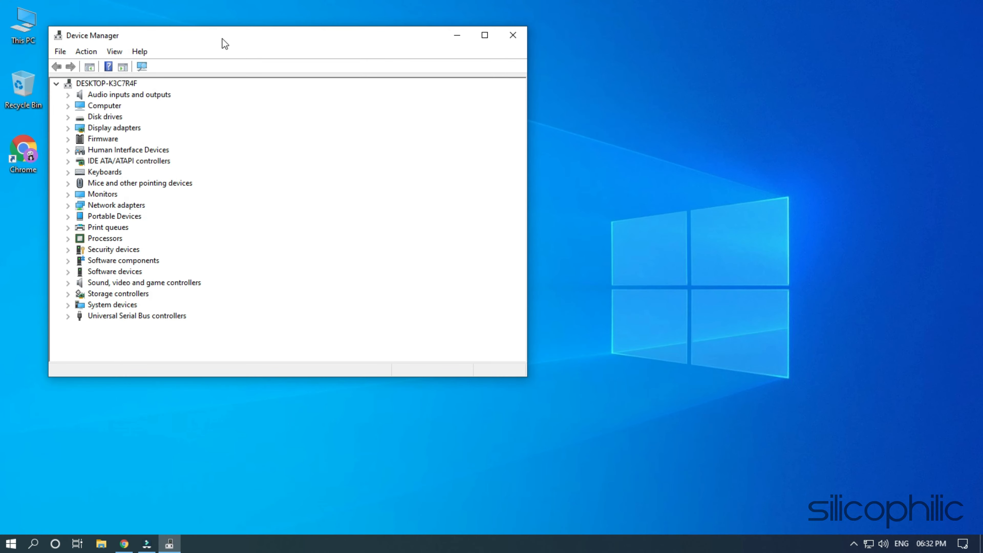
drag(222, 38, 234, 19)
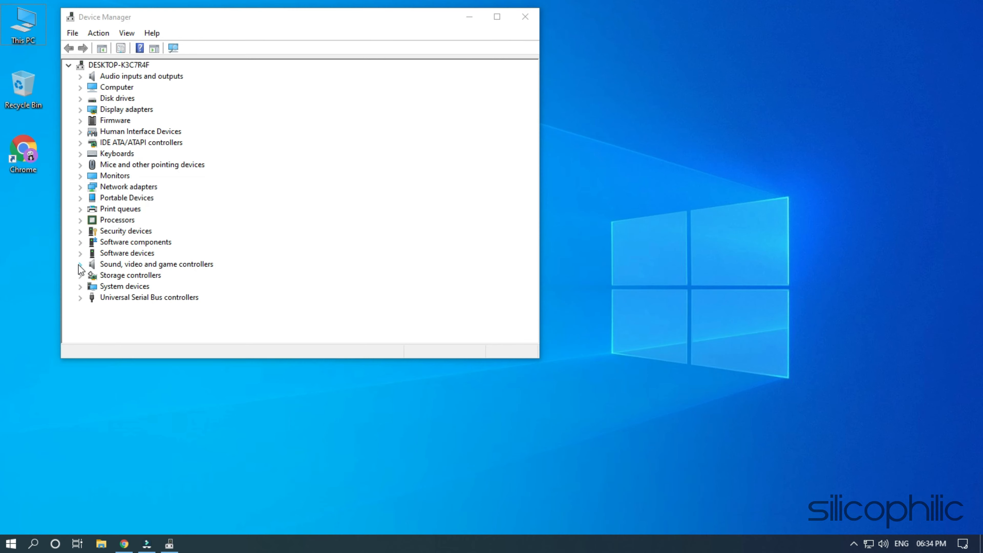
click(80, 264)
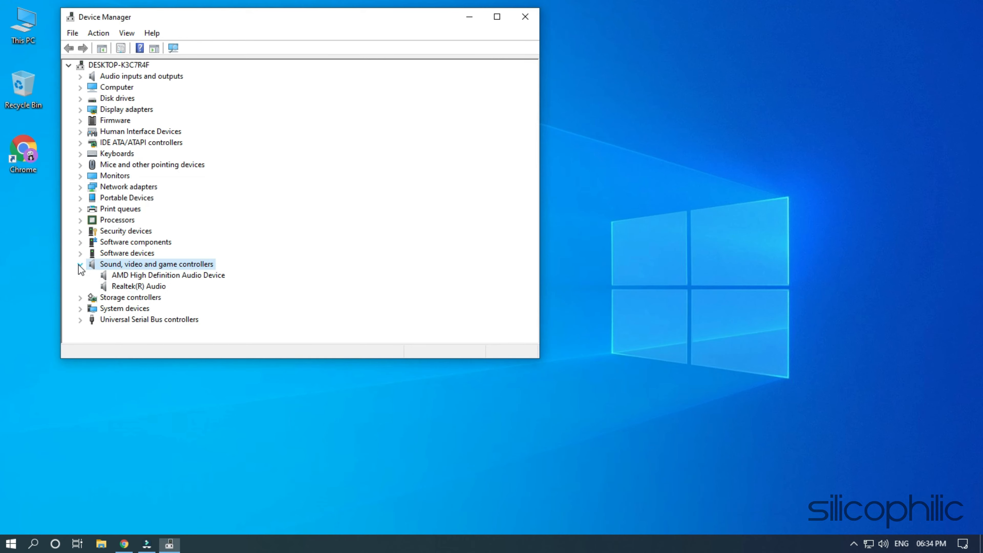
Uninstall the AMD High Definition Audio Device without deleting its driver software, and scan for hardware changes.
click(136, 275)
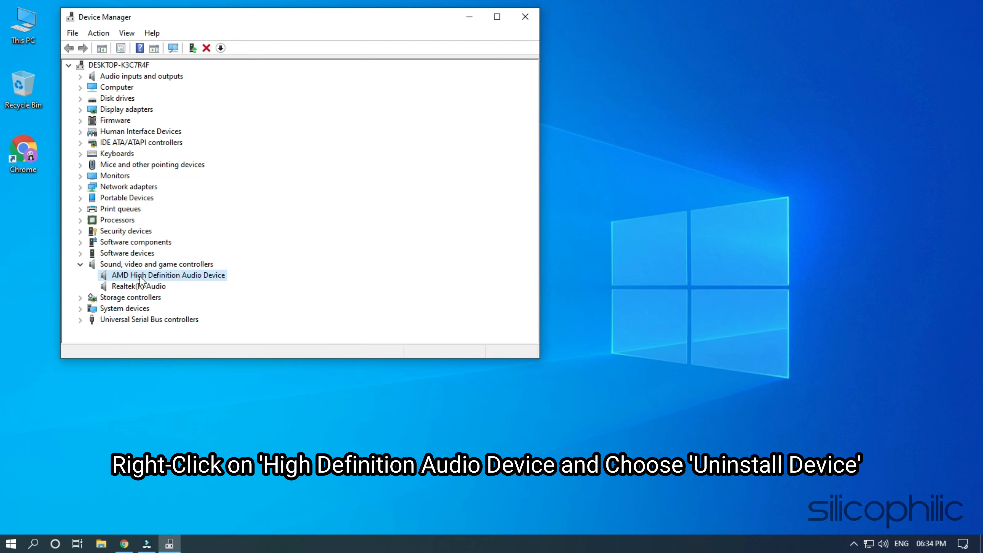
right_click(140, 277)
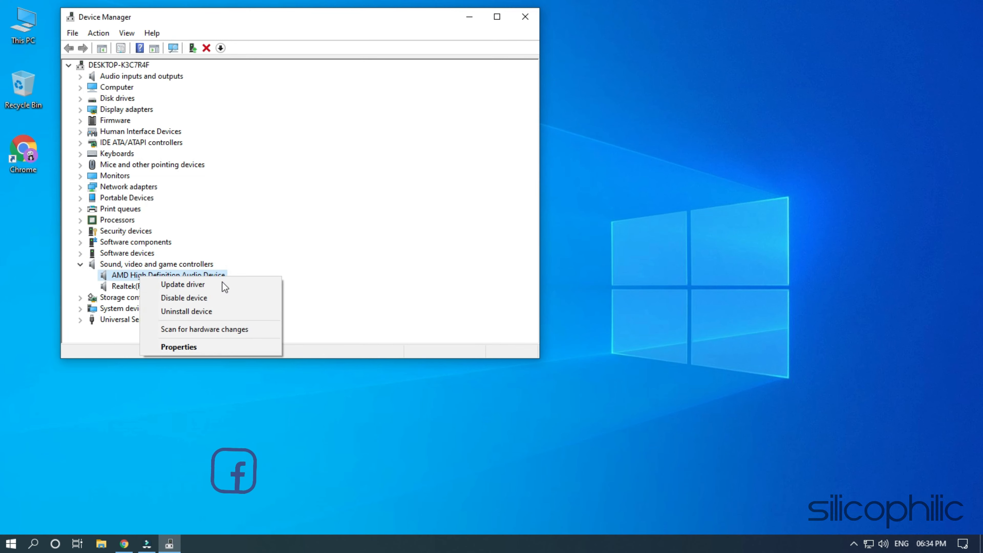
click(221, 313)
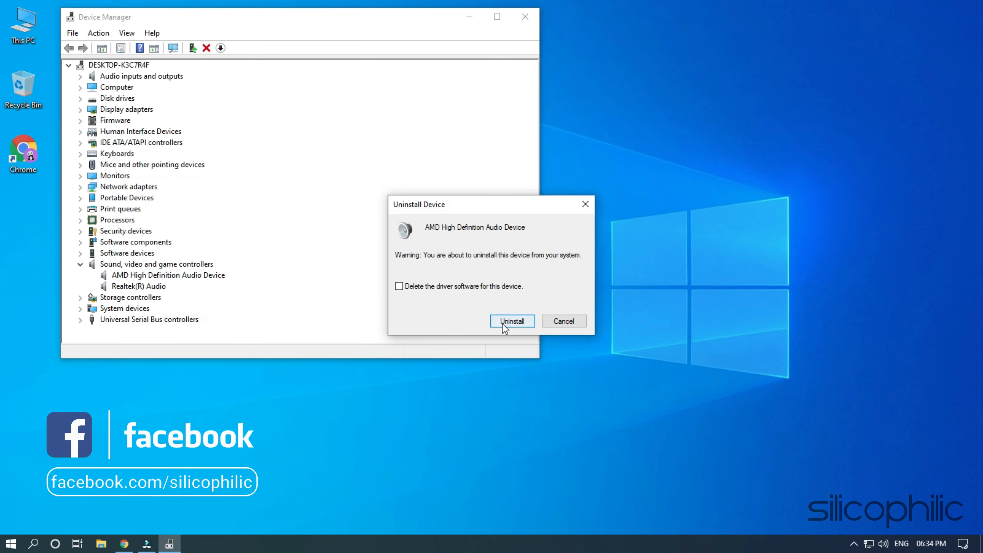
click(533, 323)
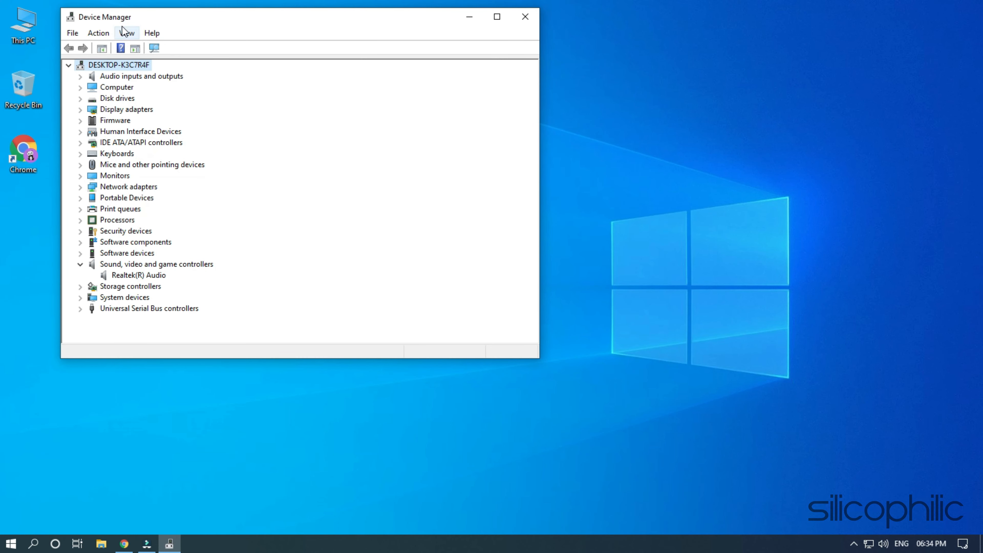
click(99, 33)
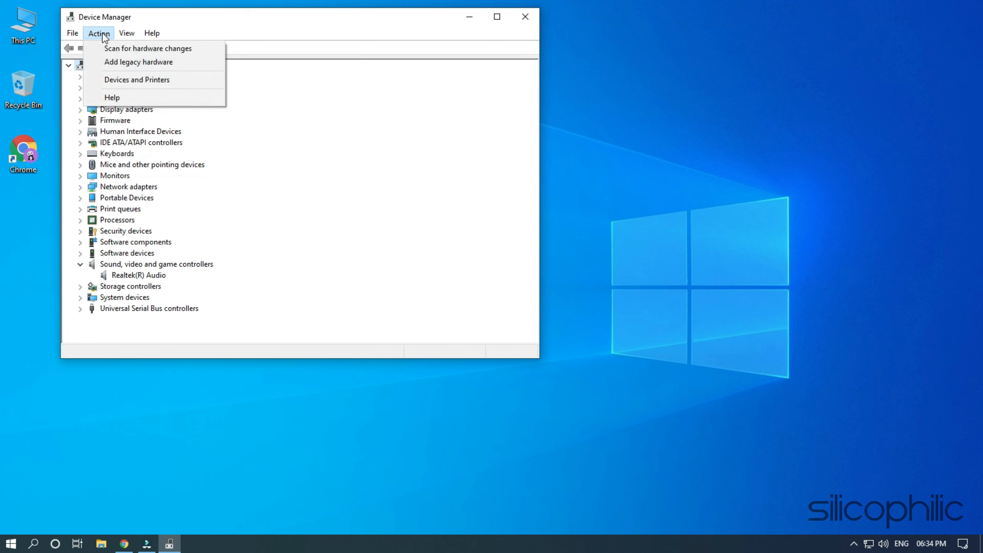
click(202, 48)
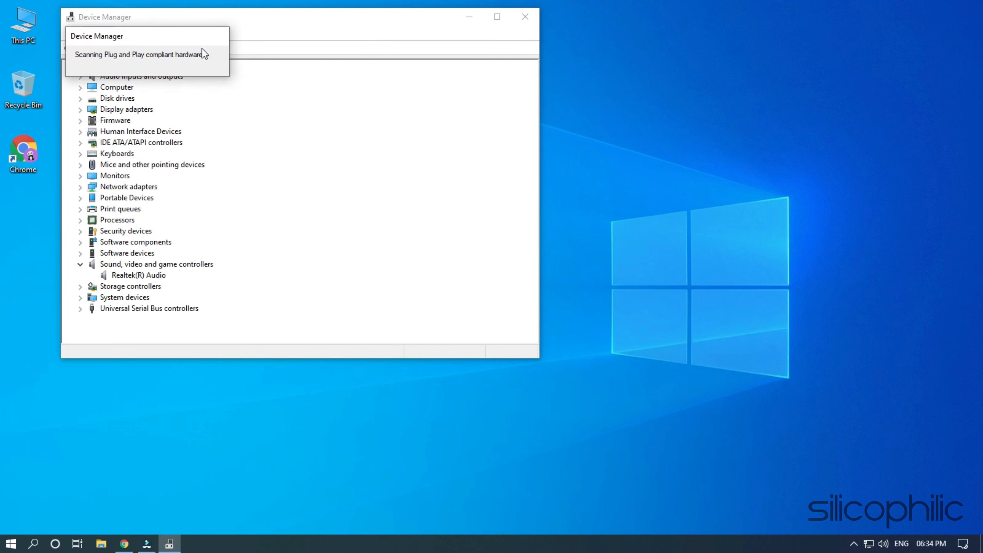